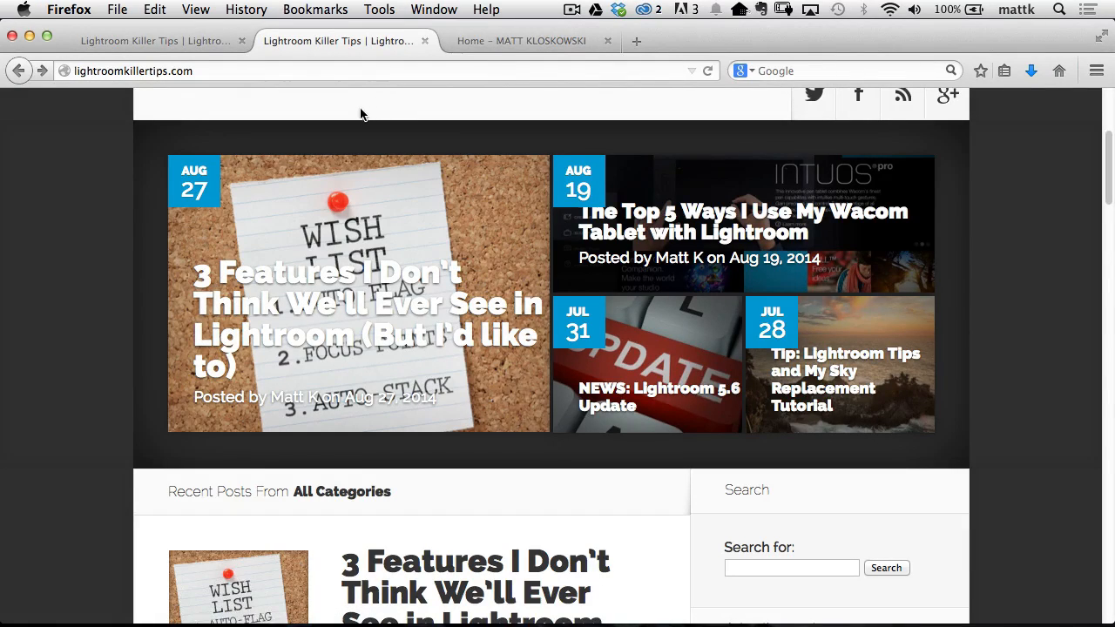
Switch to Lightroom and open the mountain lake photo _DSC0410.ARW in loupe view from the library grid.
key(super+Tab)
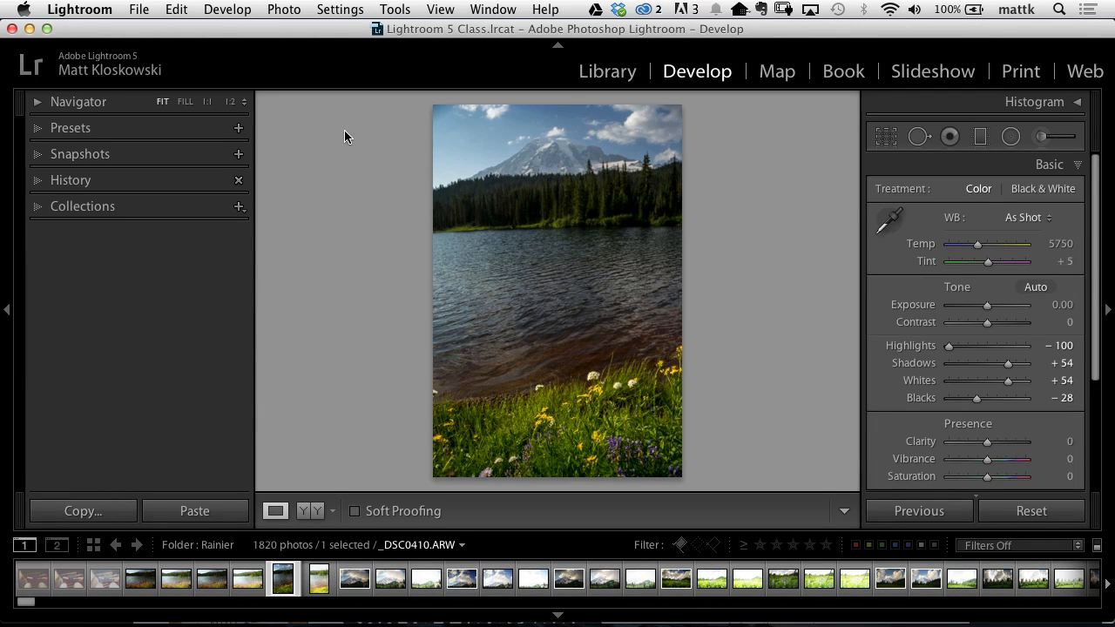
key(g)
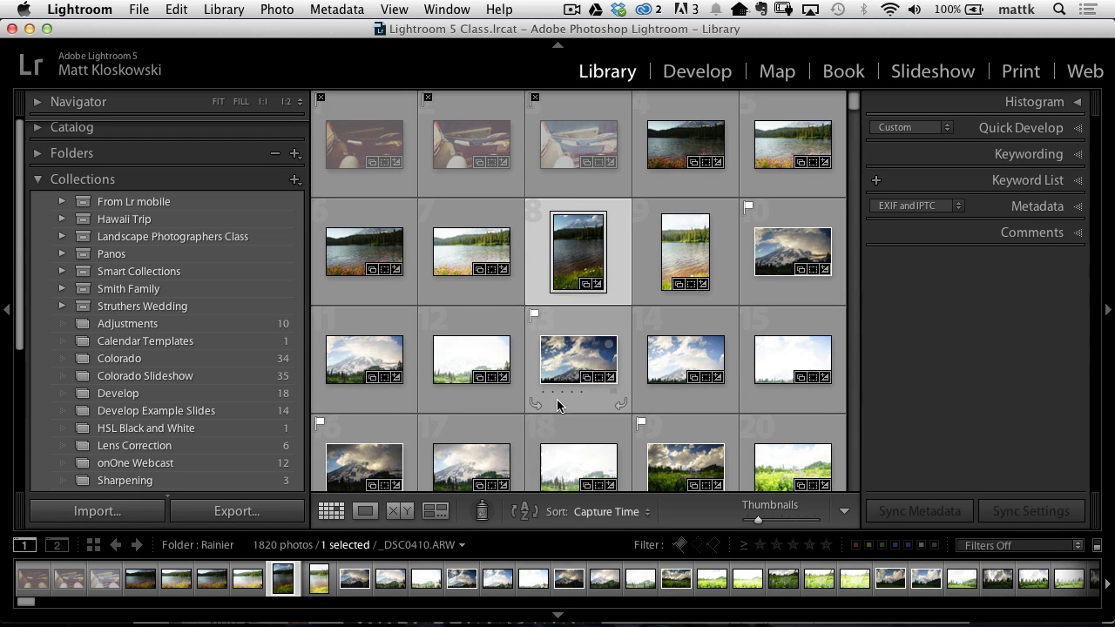
double_click(571, 252)
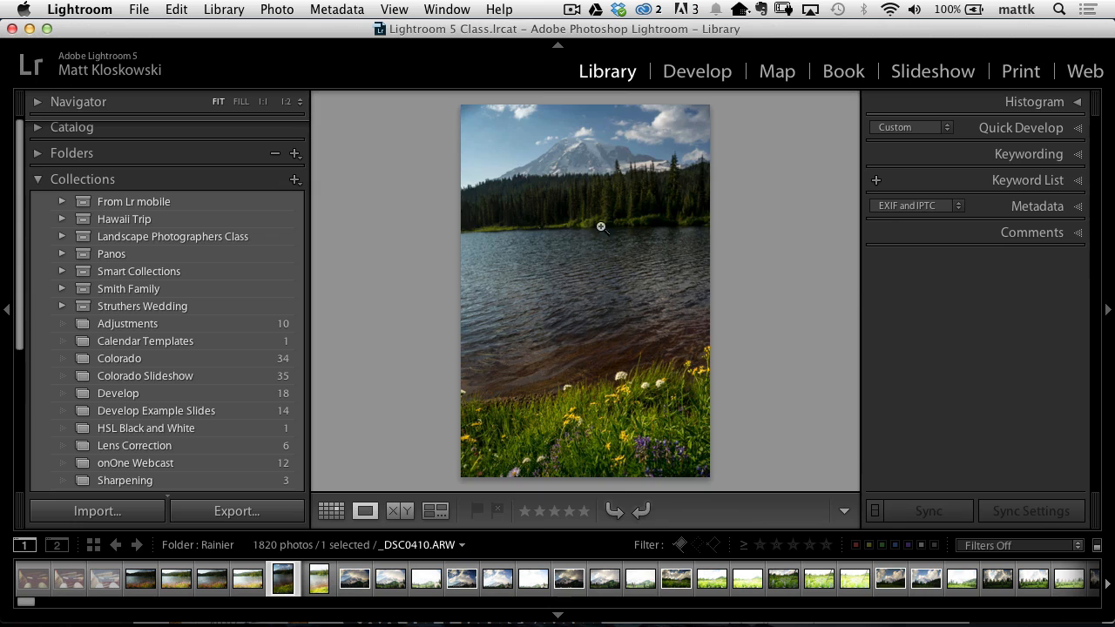
Develop the lake photo by setting Highlights to -64 and Exposure to +0.40.
click(707, 77)
click(982, 348)
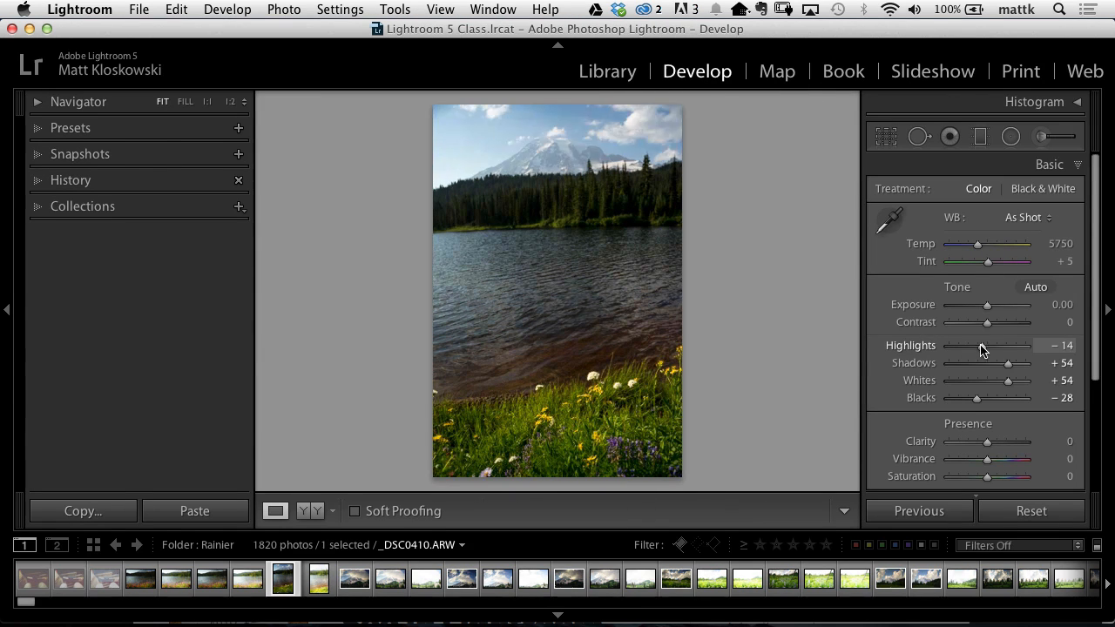
mouse_move(981, 349)
mouse_down()
mouse_move(953, 346)
mouse_move(962, 346)
mouse_up()
drag(986, 305, 993, 309)
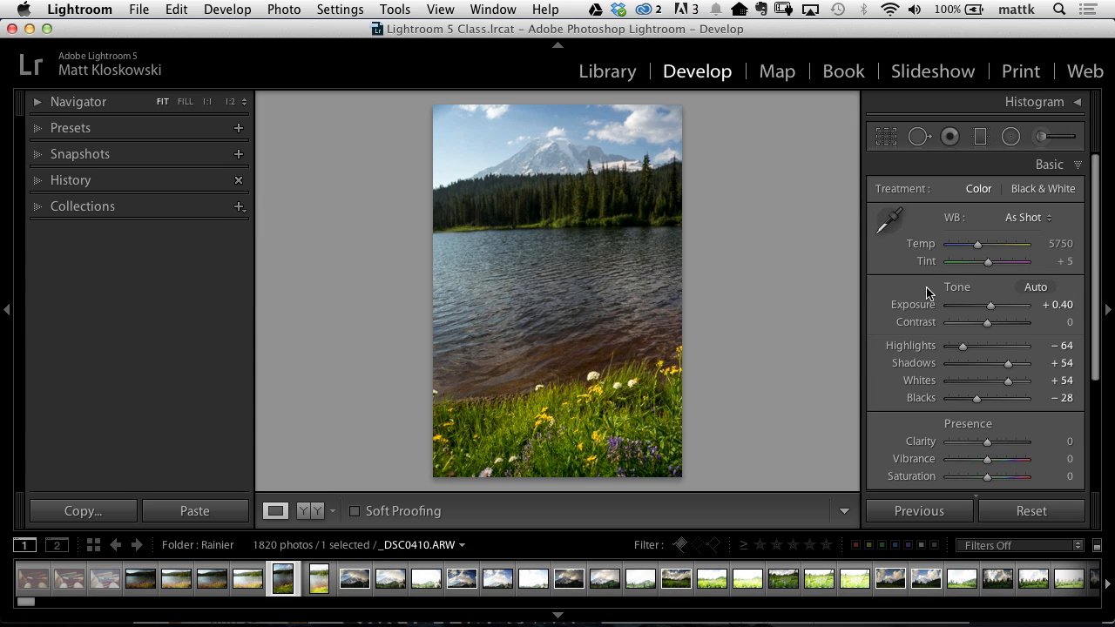
Start a new smart collection and name it "My Random Picks".
click(113, 207)
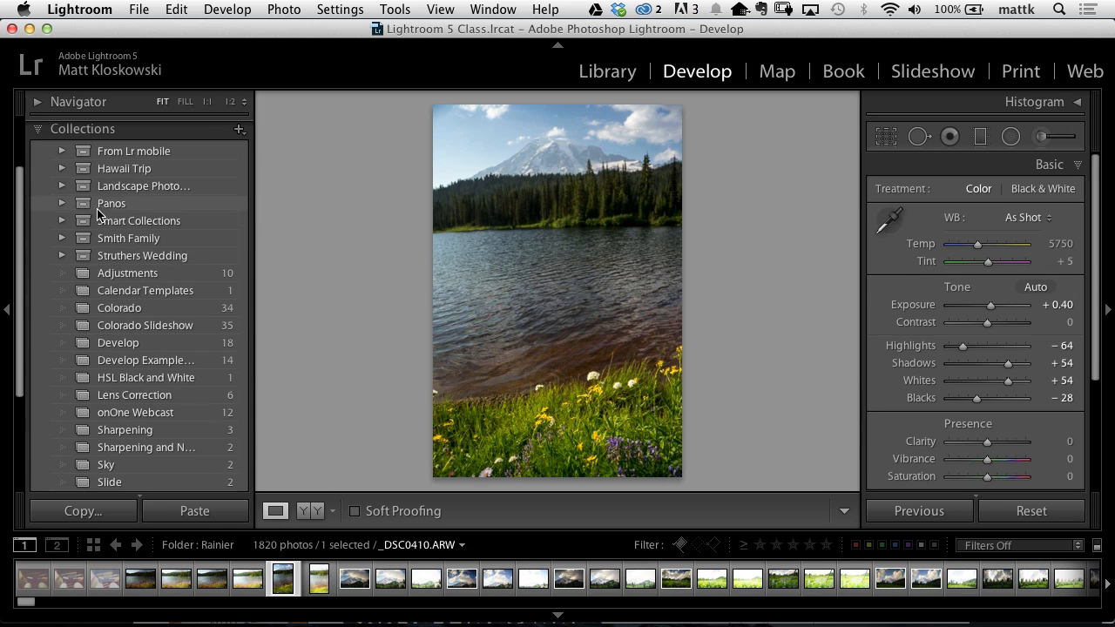
click(238, 134)
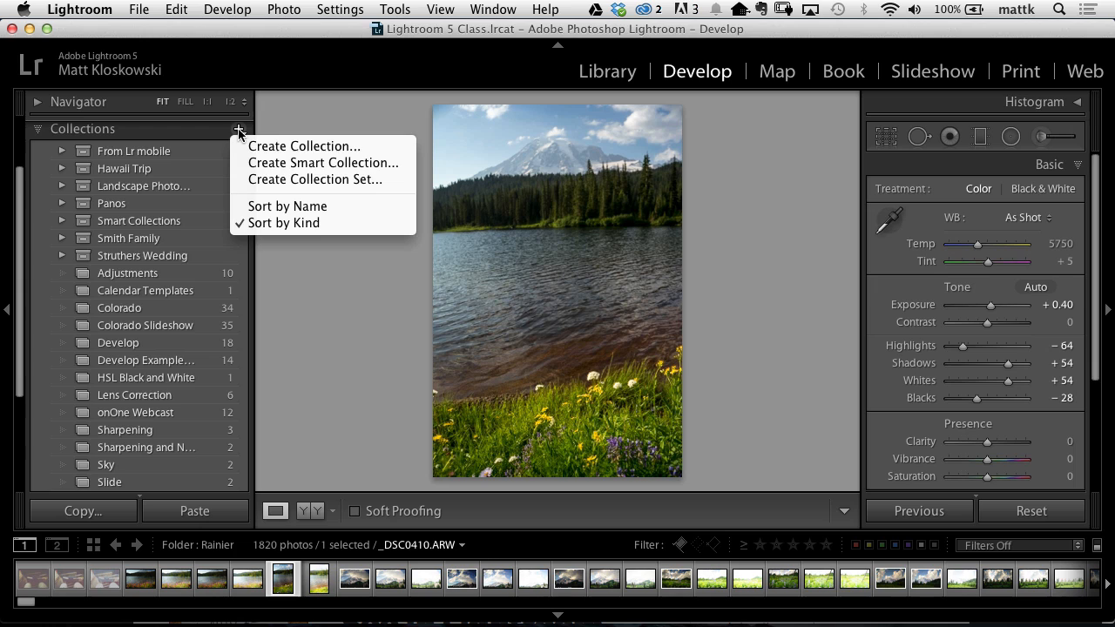
click(342, 169)
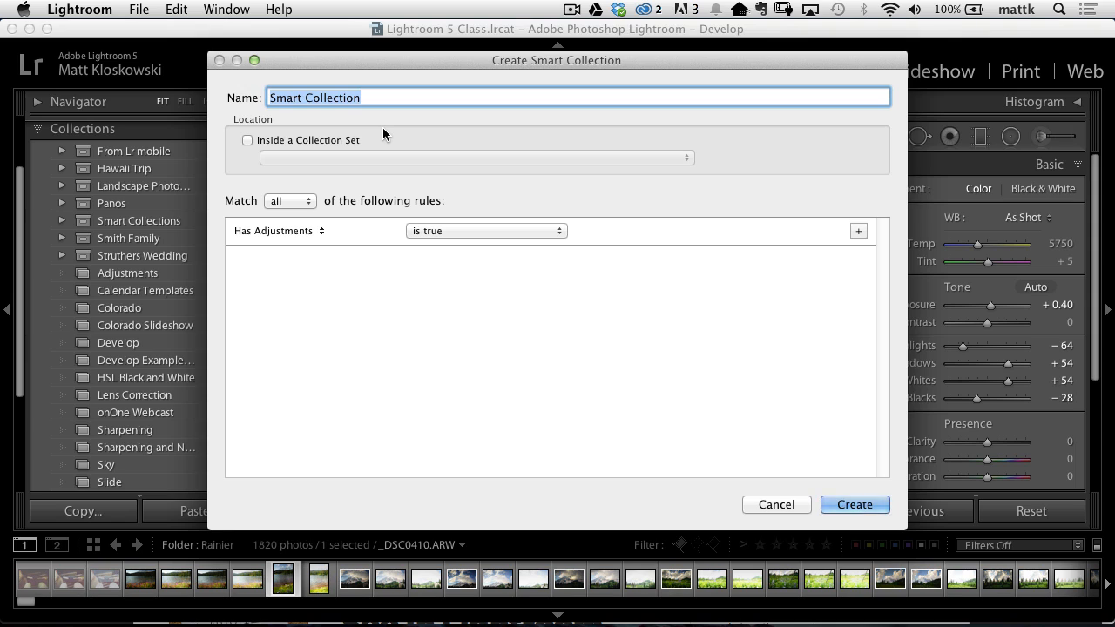
text(My Random Picks)
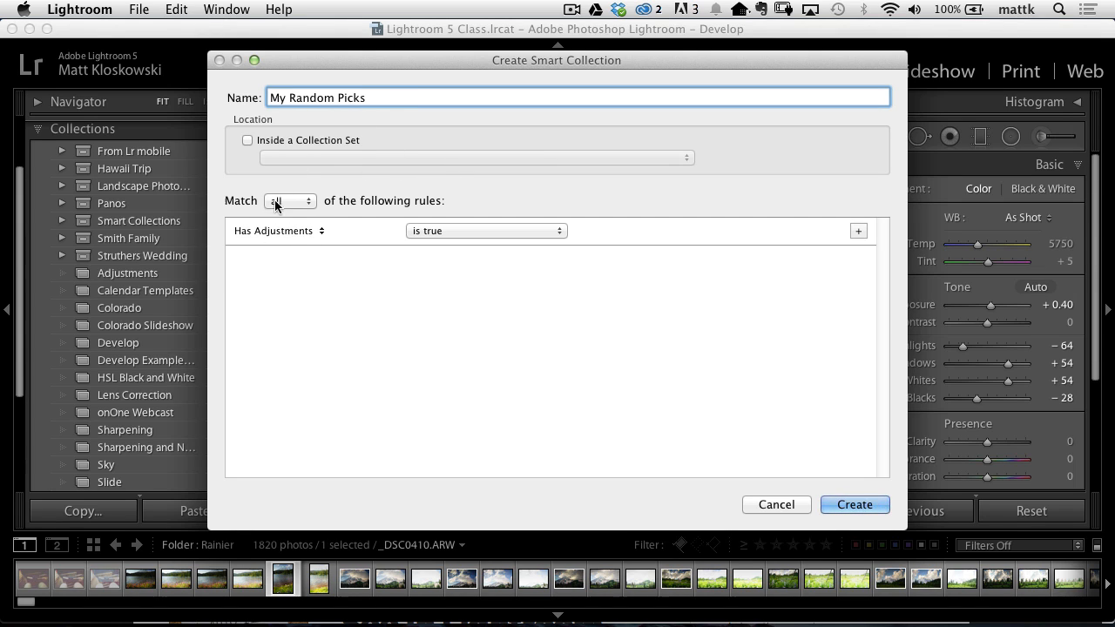
Create the smart collection with the Develop rule "Has Adjustments" "is true", matching all rules.
click(292, 229)
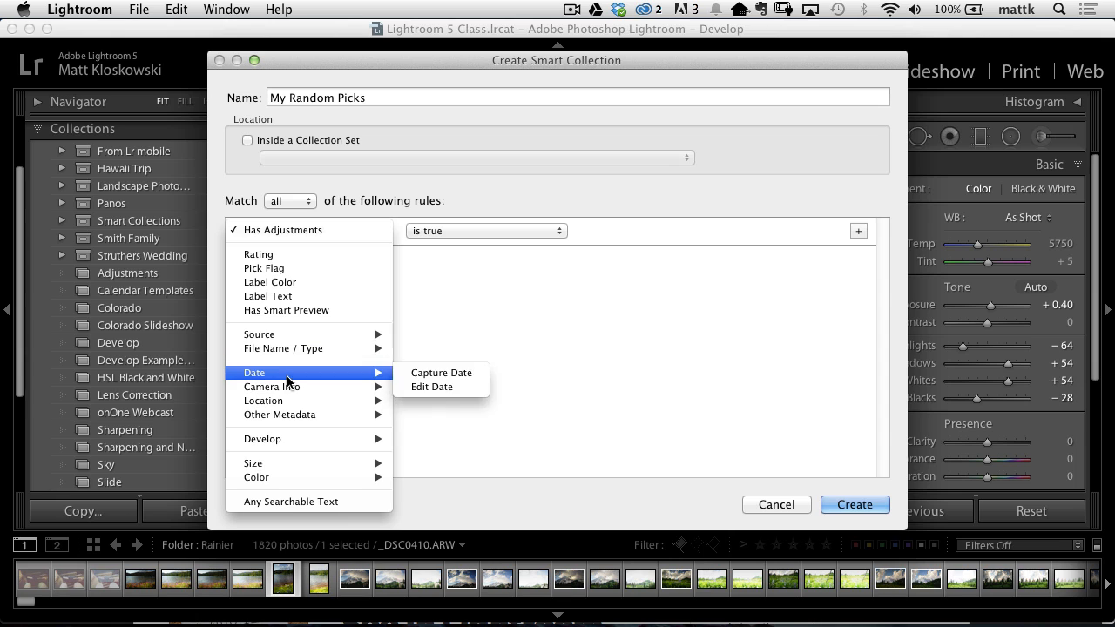
mouse_move(289, 389)
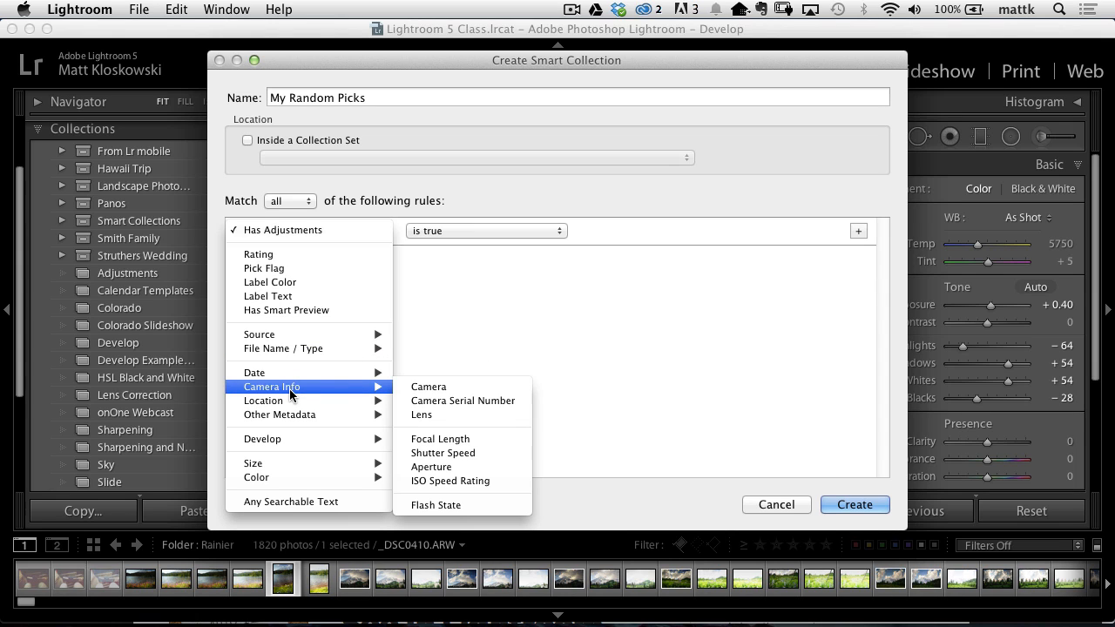
mouse_move(291, 414)
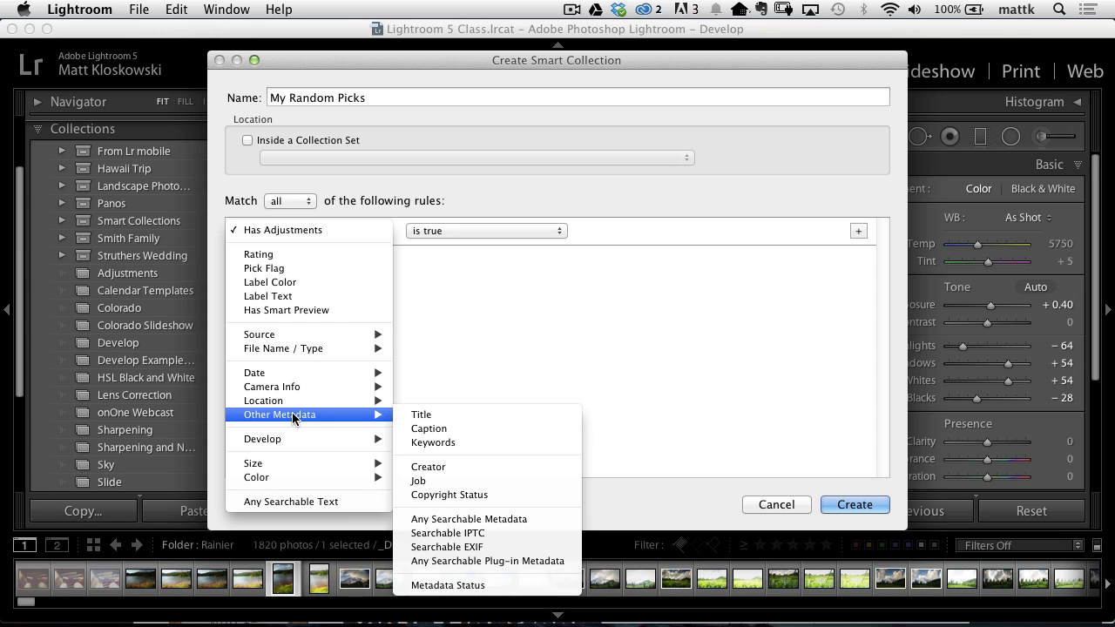
mouse_move(287, 443)
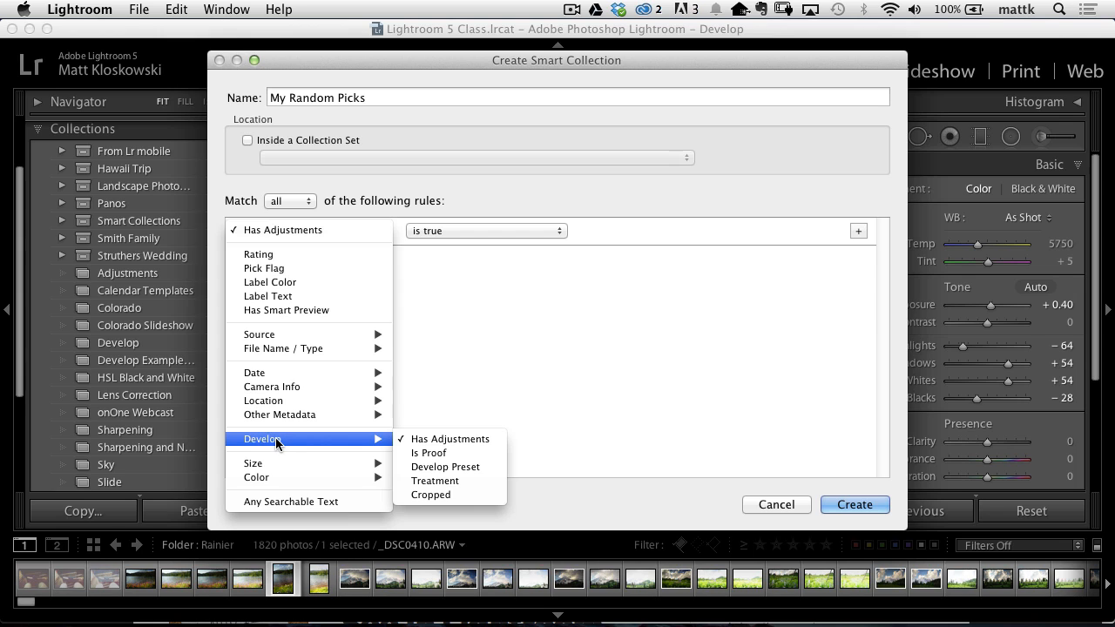
click(431, 442)
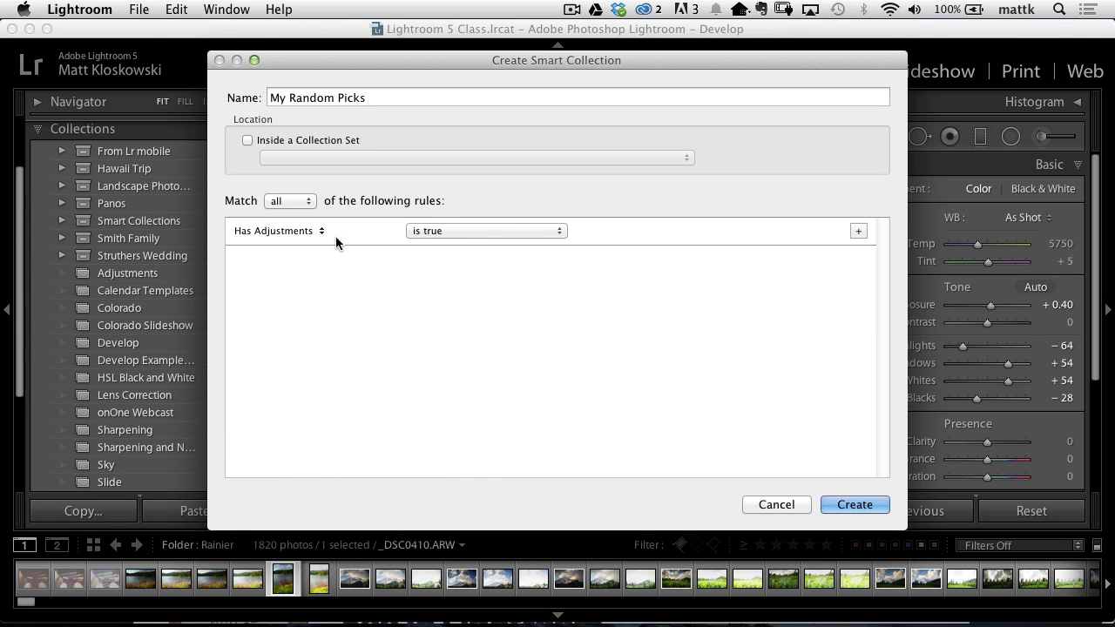
click(446, 232)
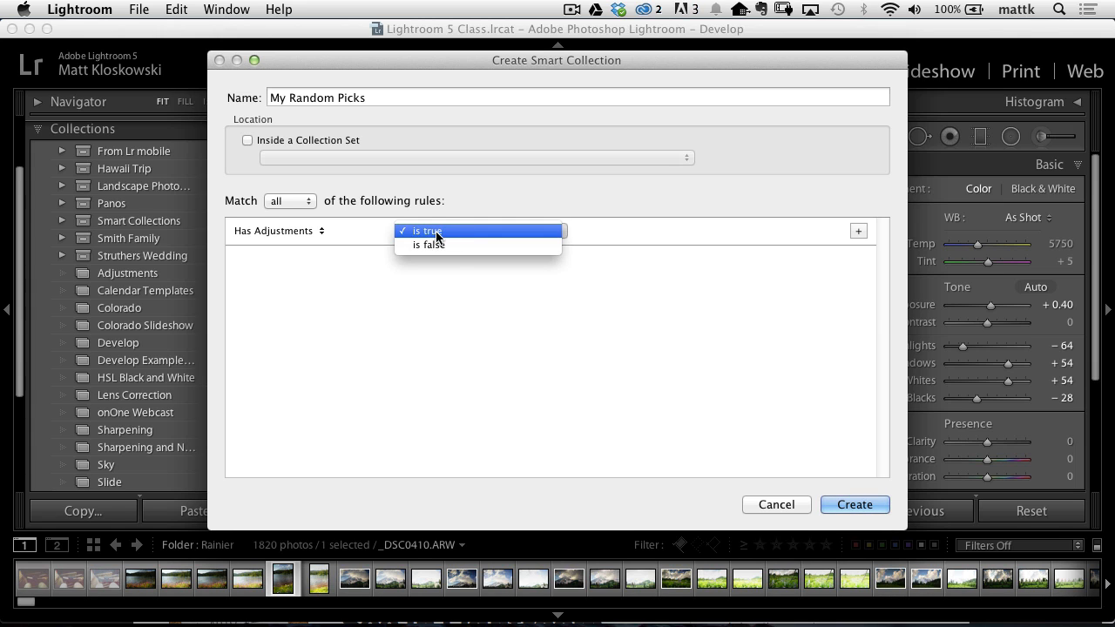
click(435, 231)
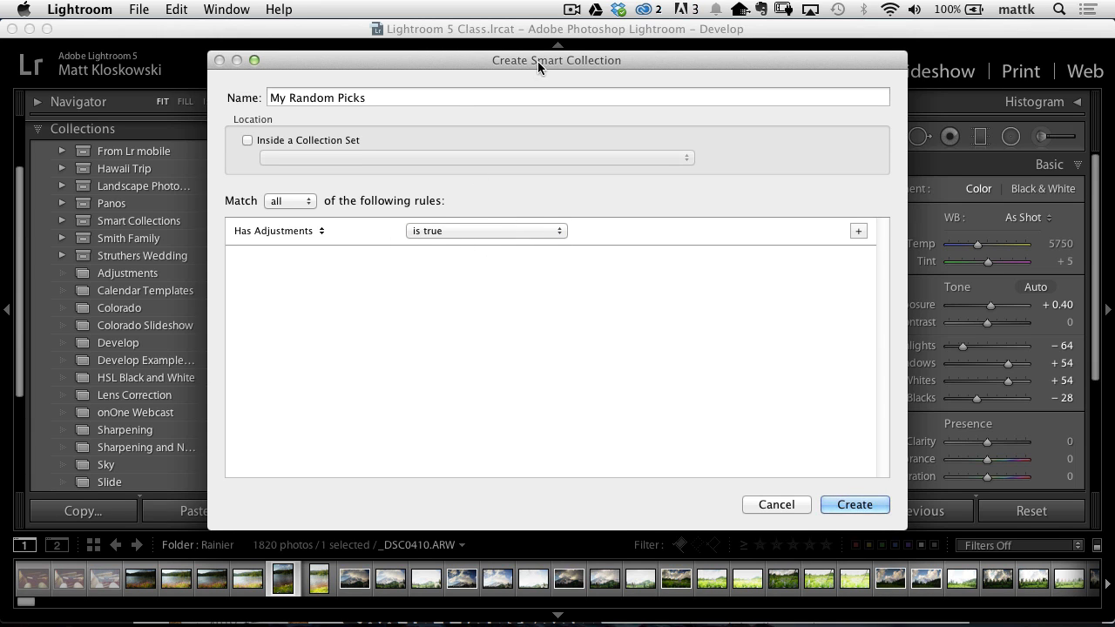
drag(537, 61, 529, 61)
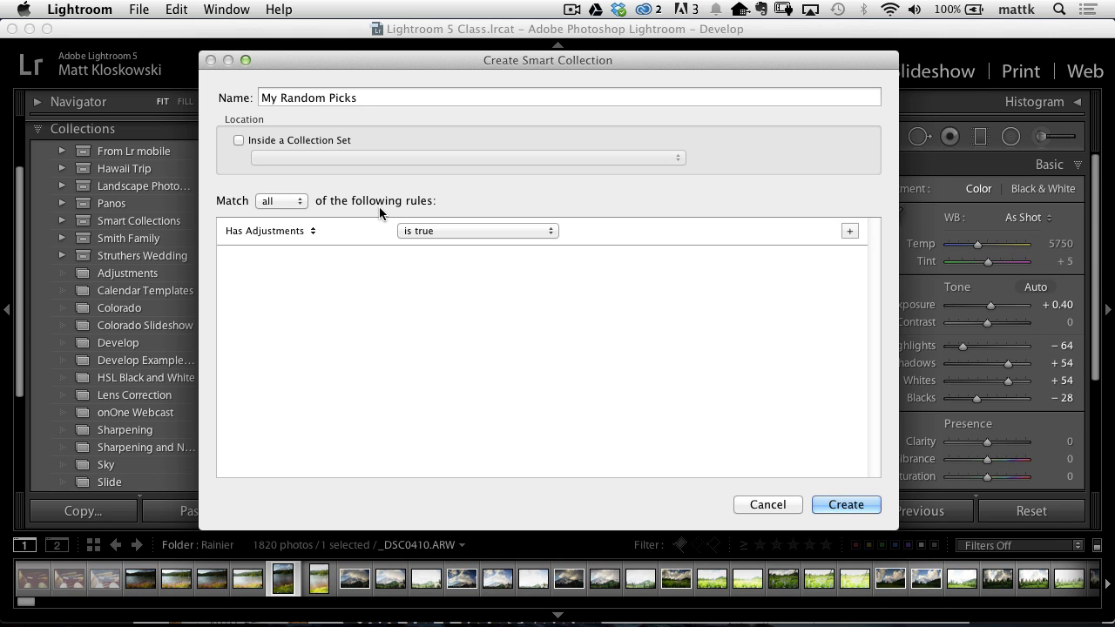
click(831, 503)
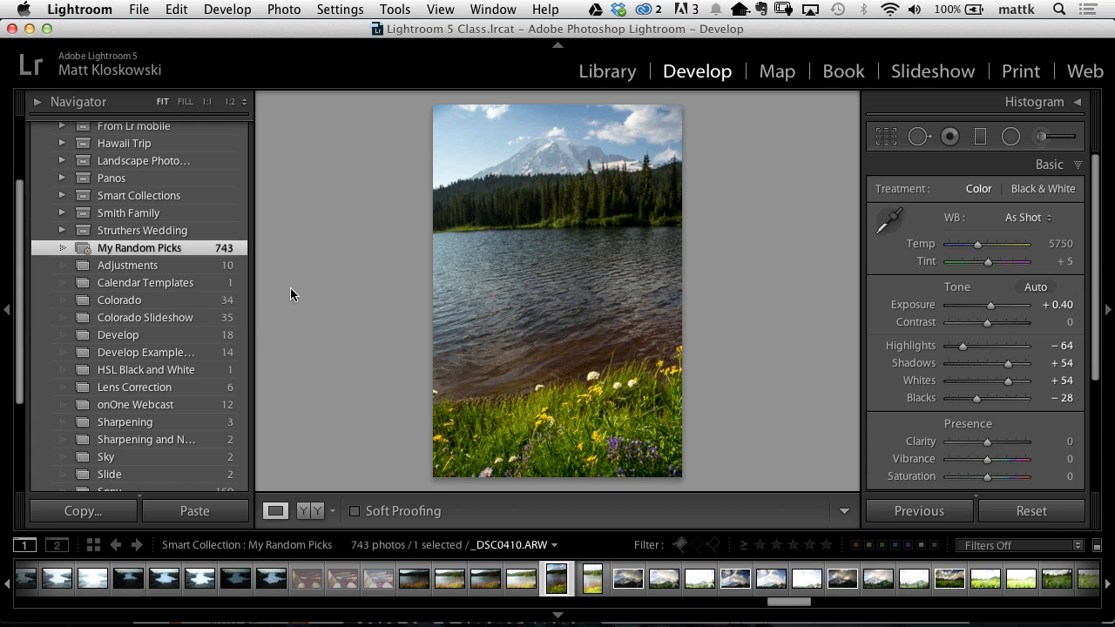
Reset all develop adjustments on the next photo, _DSC0411.ARW, in the smart collection.
key(Right)
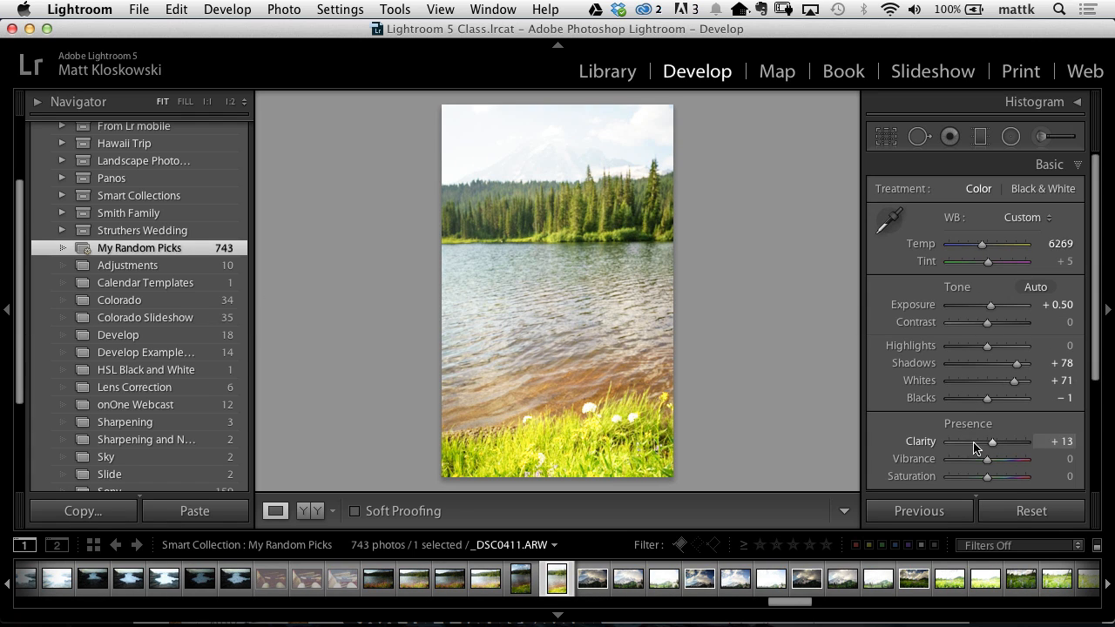
click(1017, 513)
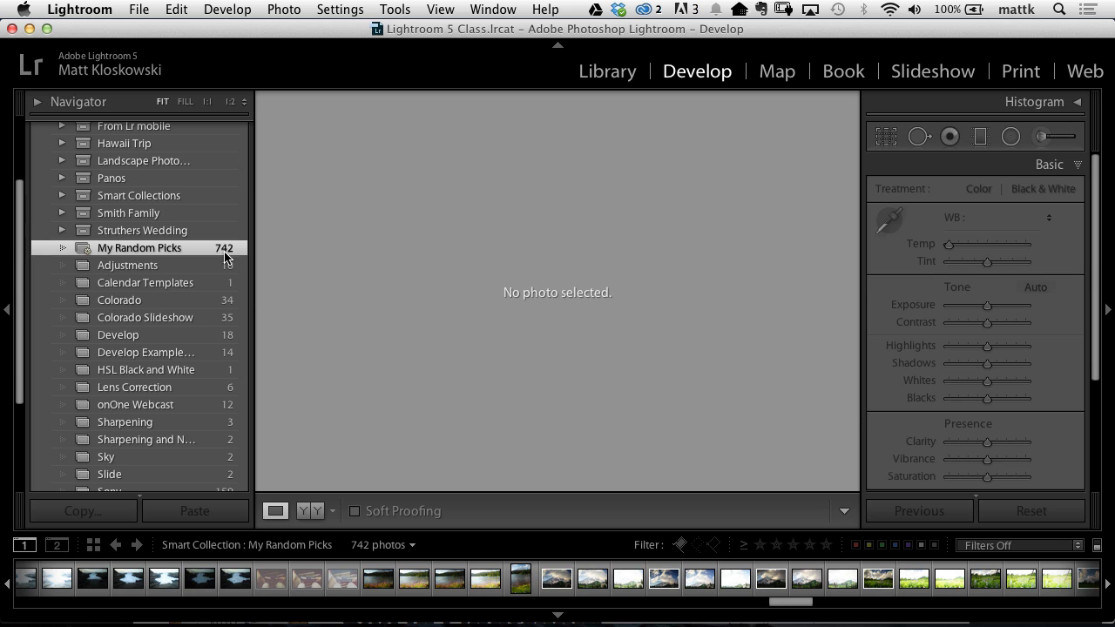
Select the remaining lake photo _DSC0410.ARW and go to its source folder in the Library.
click(519, 581)
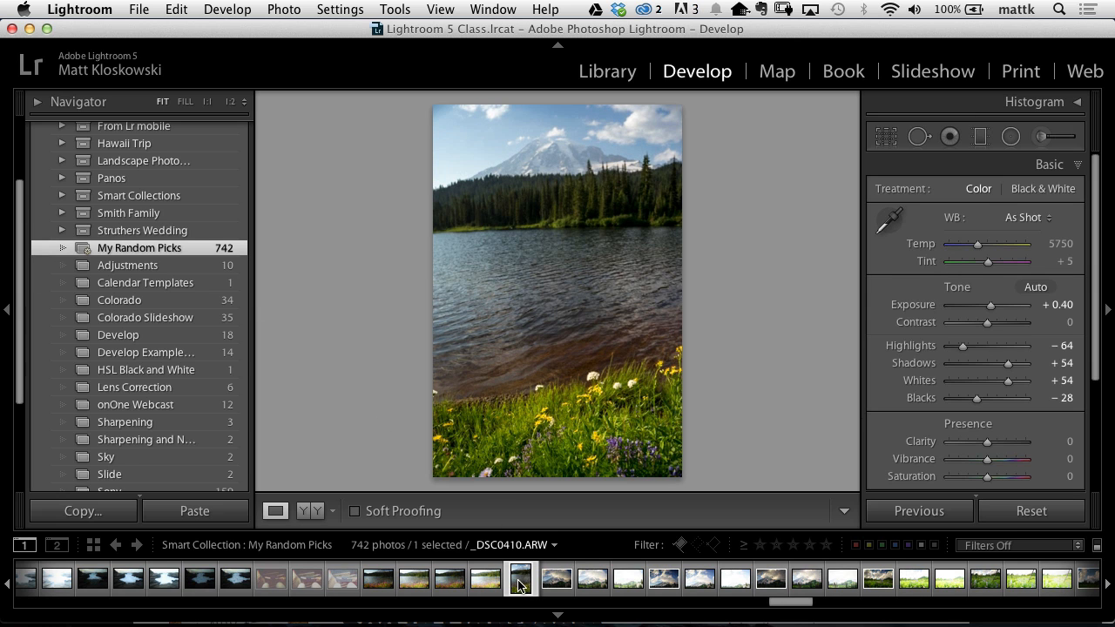
right_click(498, 180)
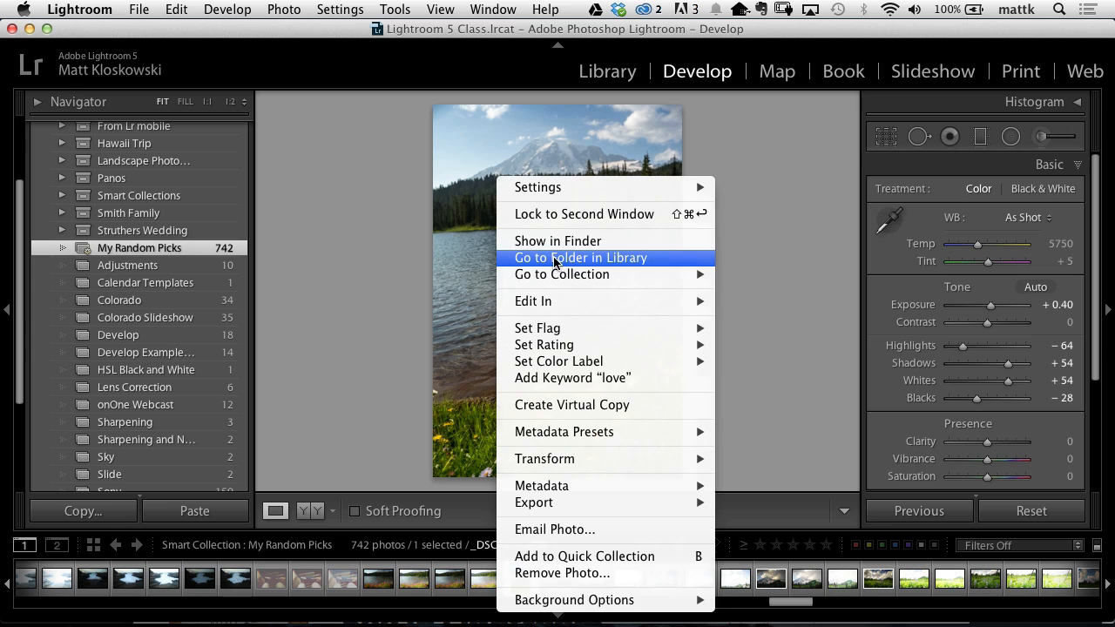
click(554, 259)
Develop the neighbouring unadjusted photo _DSC0411.ARW by setting its Exposure to -2.30.
key(Right)
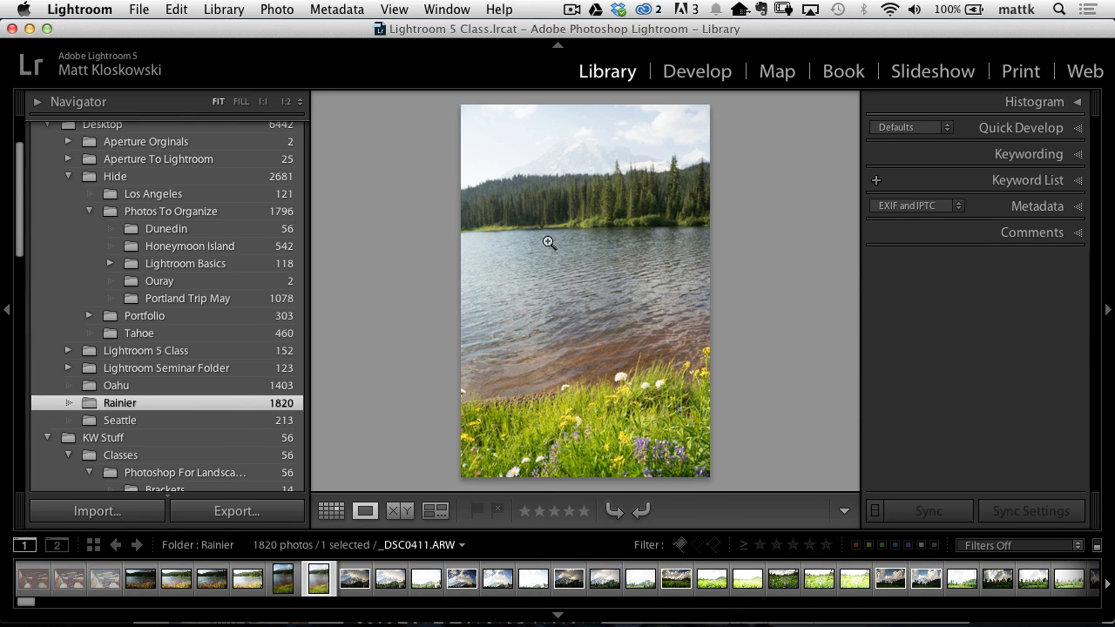
click(679, 71)
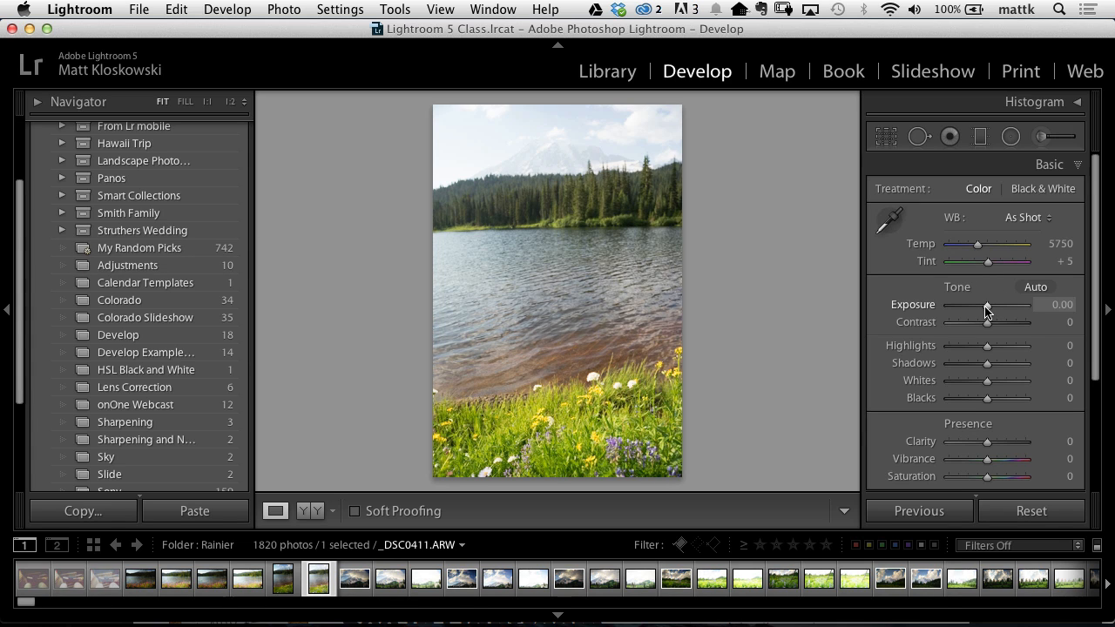
drag(987, 311, 969, 311)
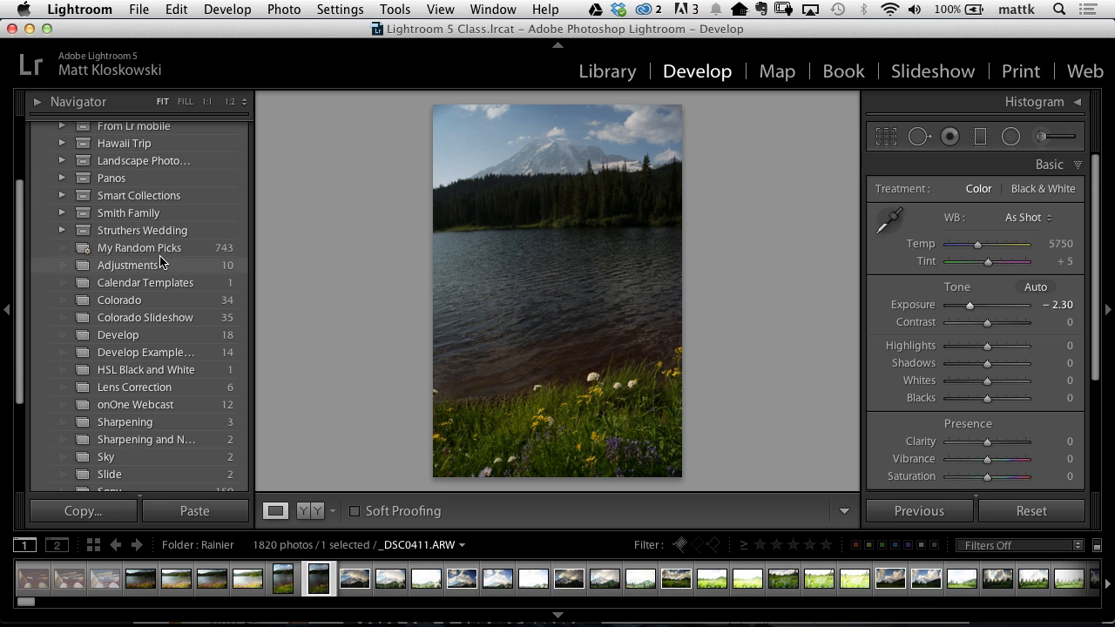
Open the My Random Picks smart collection from the Collections list.
scroll(20, 230, up, 1)
scroll(19, 227, up, 5)
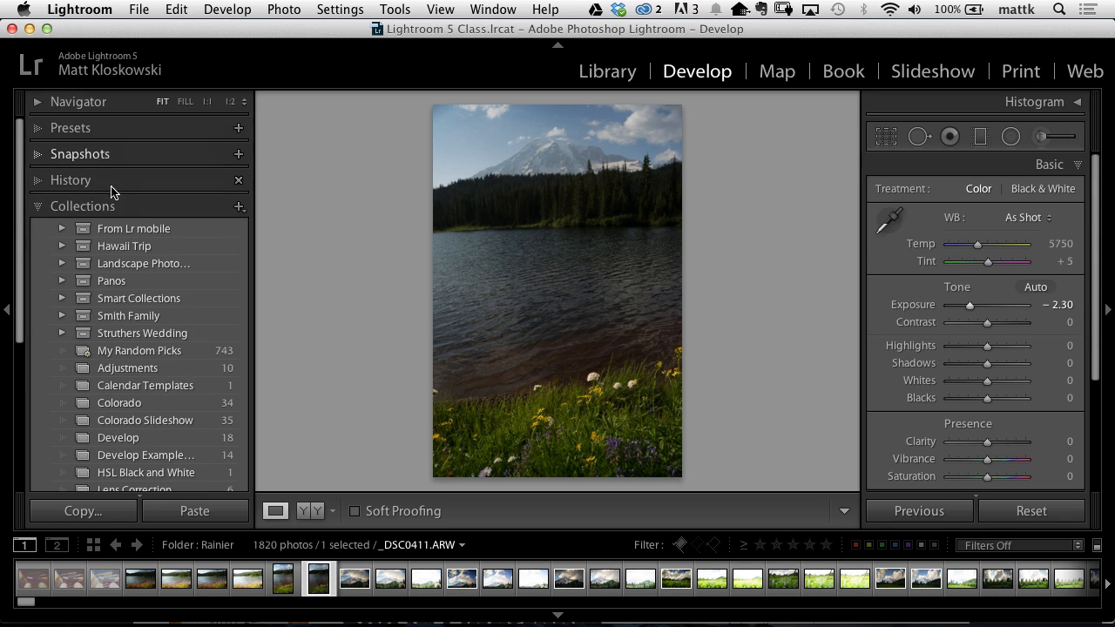
scroll(26, 357, down, 3)
scroll(27, 377, down, 3)
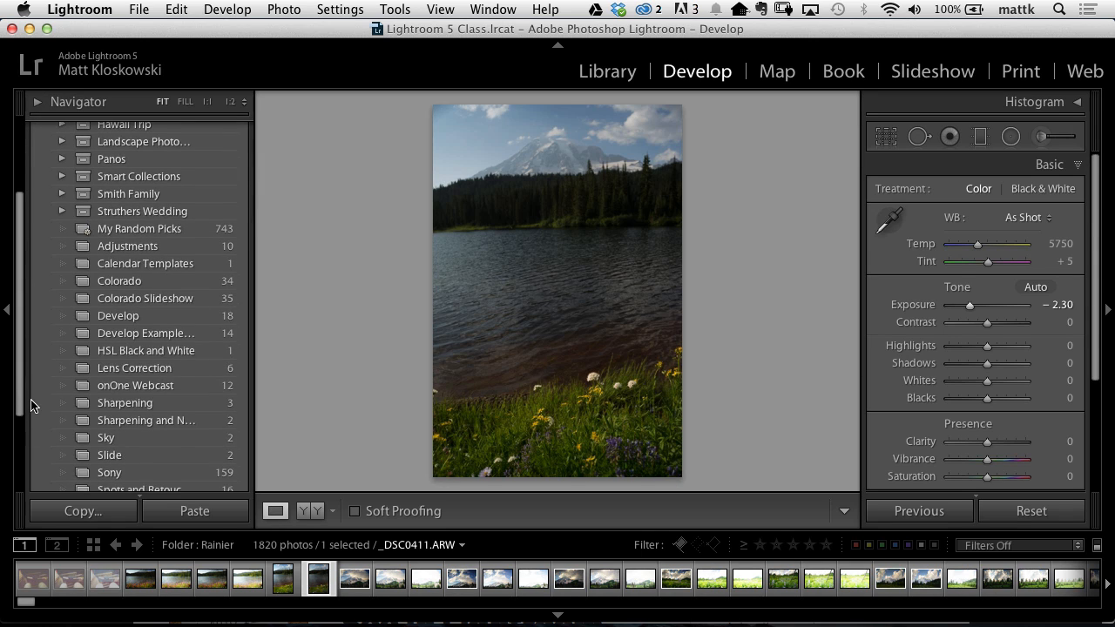
click(120, 228)
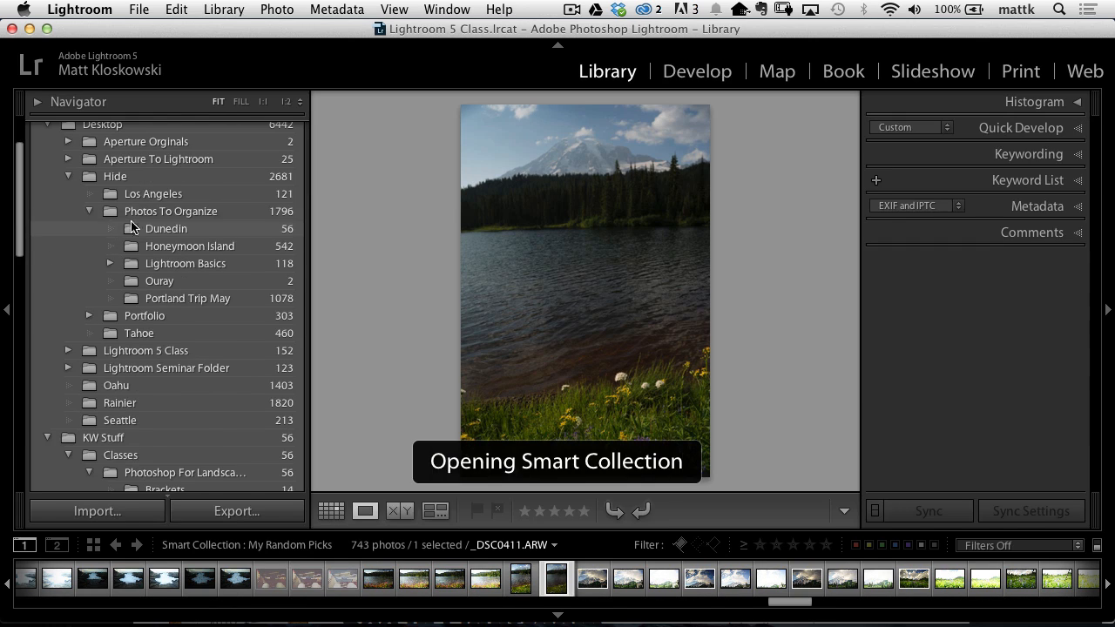
Edit the My Random Picks smart collection to add the rule Folder contains "Rainier" and save it.
drag(20, 259, 35, 428)
right_click(99, 244)
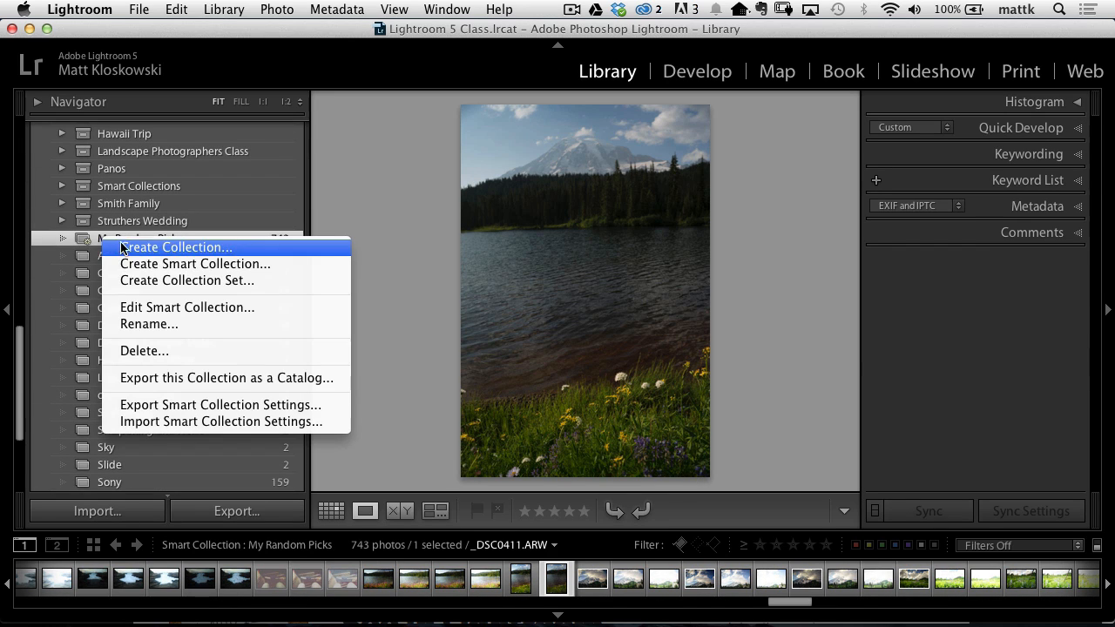
click(157, 307)
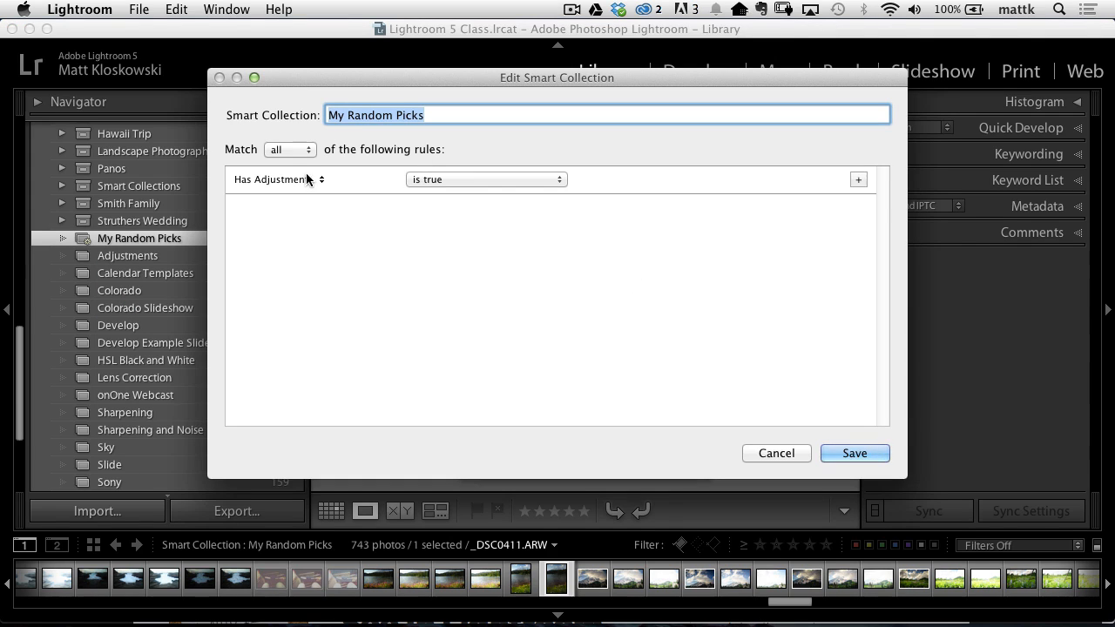
click(857, 179)
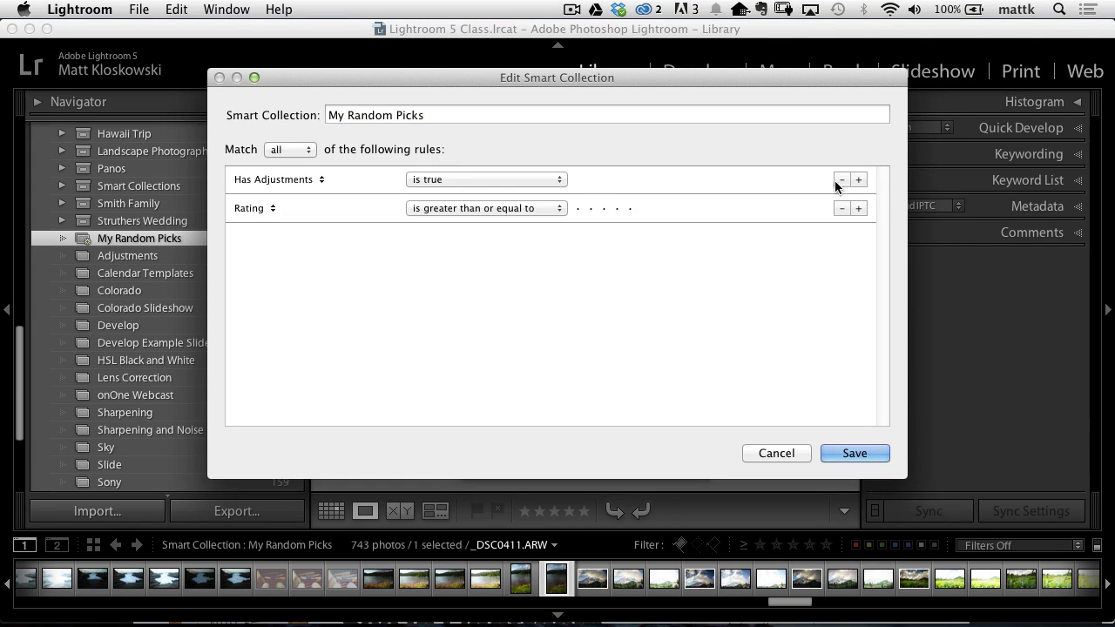
click(263, 209)
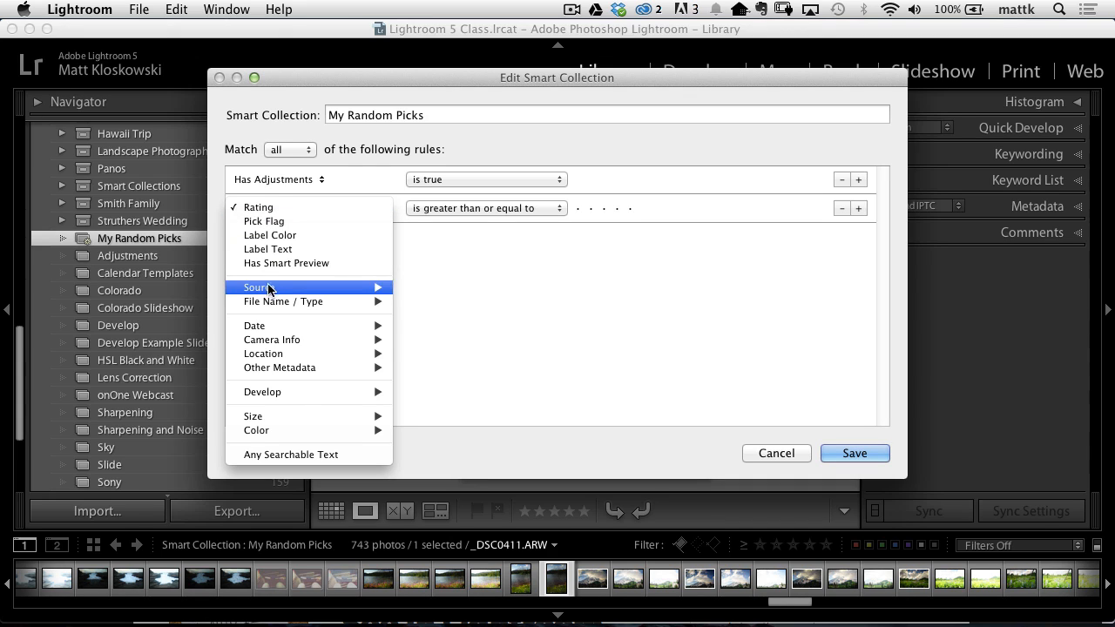
mouse_move(269, 288)
click(427, 288)
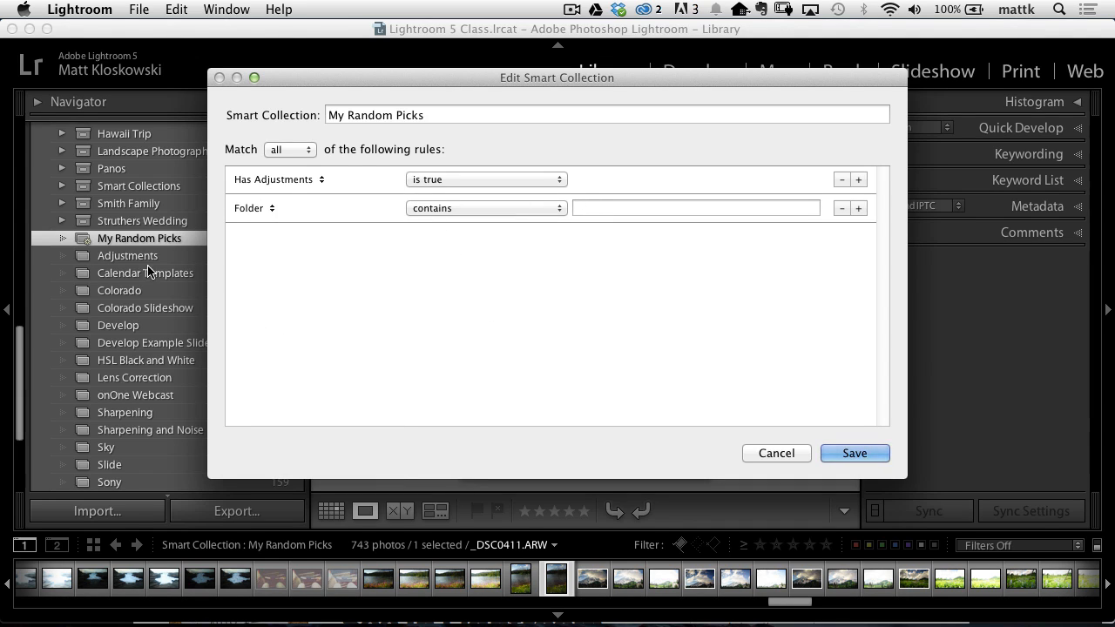
click(588, 207)
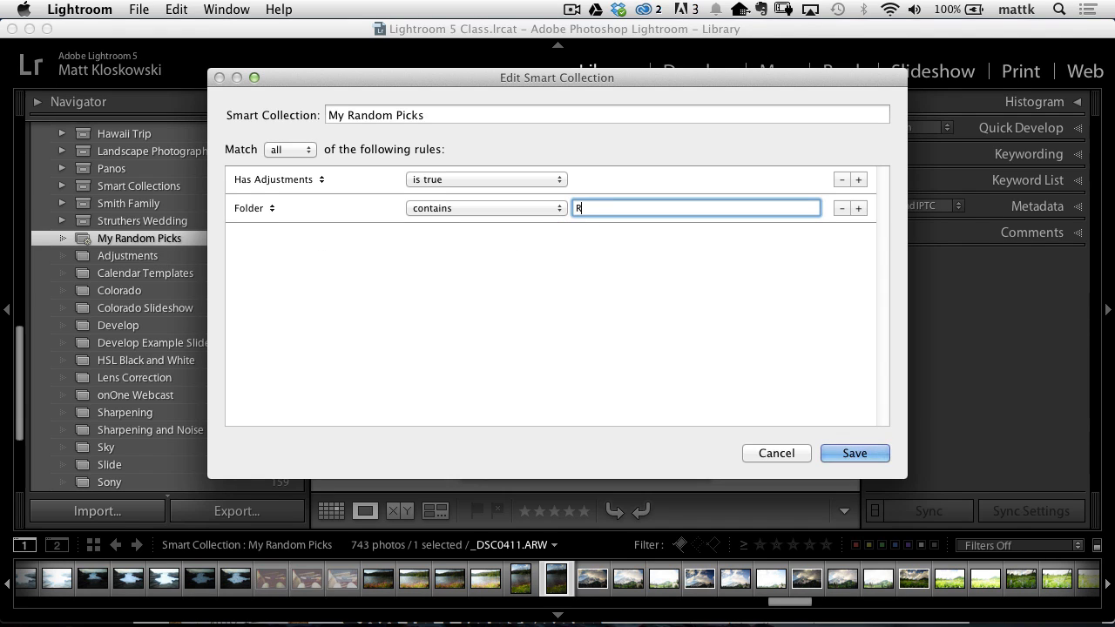
text(Rainier)
click(852, 455)
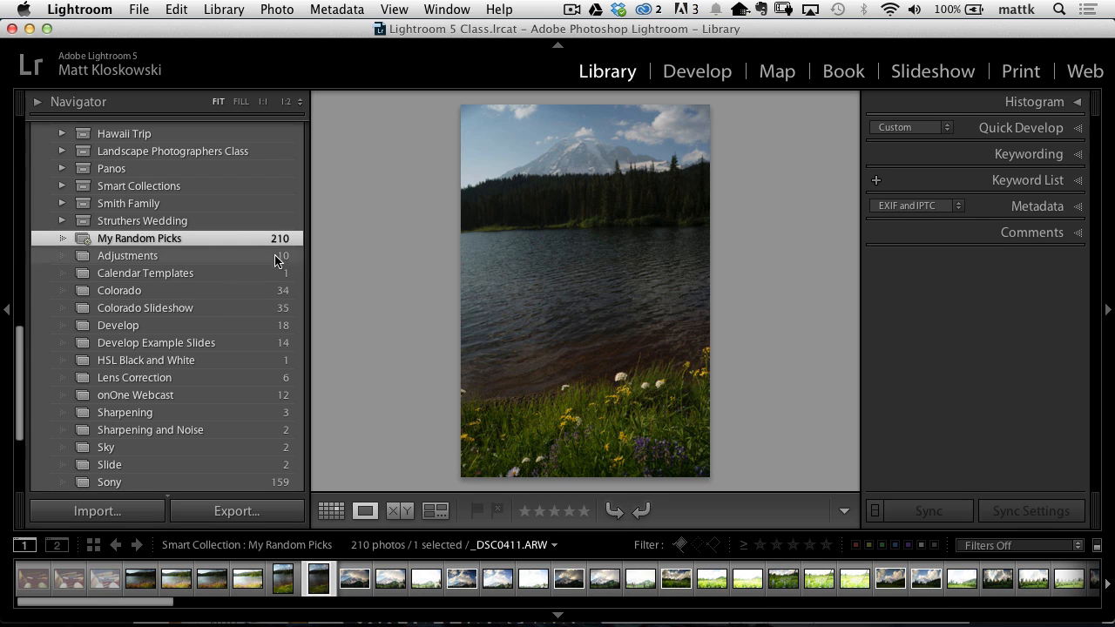
Open the Calendar Templates collection.
click(261, 274)
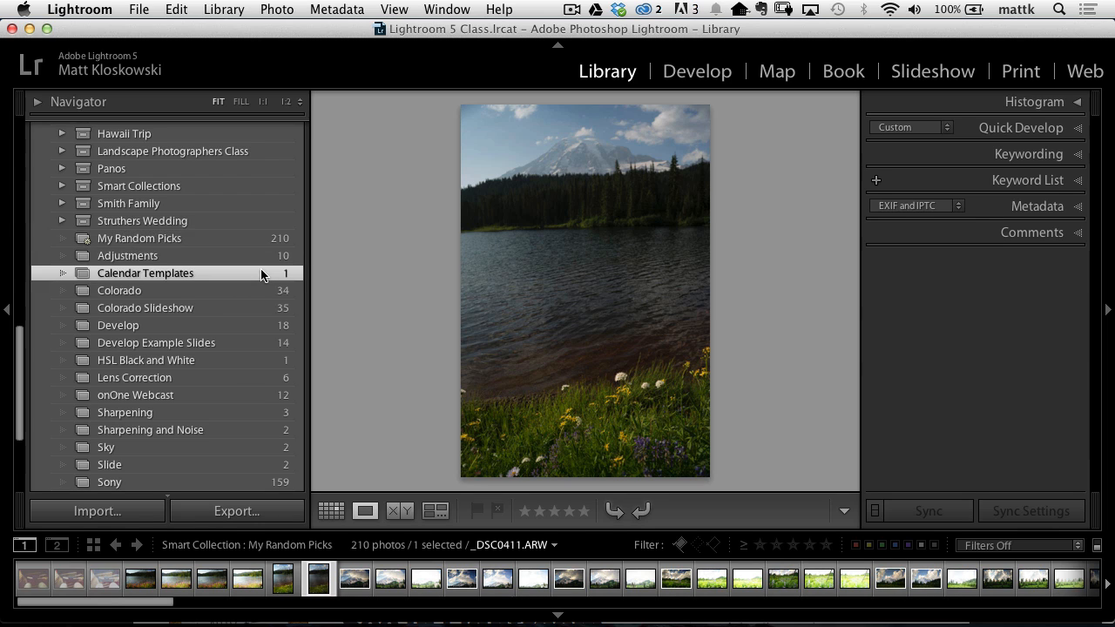